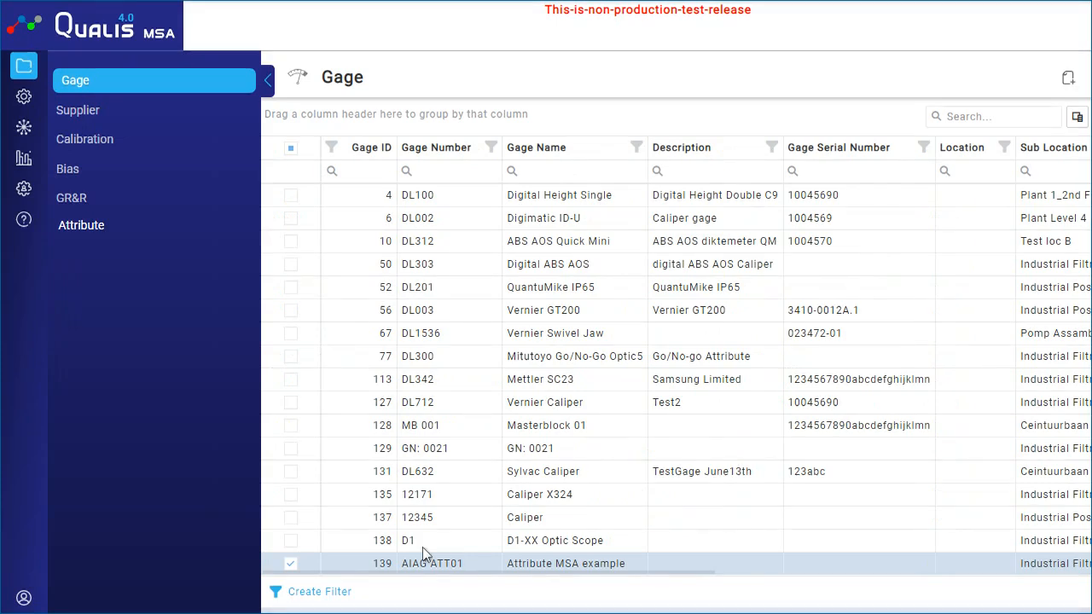
Step: Start a new attribute study from the checked AIAG ATT01 entry in the Attribute list
{"action": "right_click", "coordinate": [313, 563]}
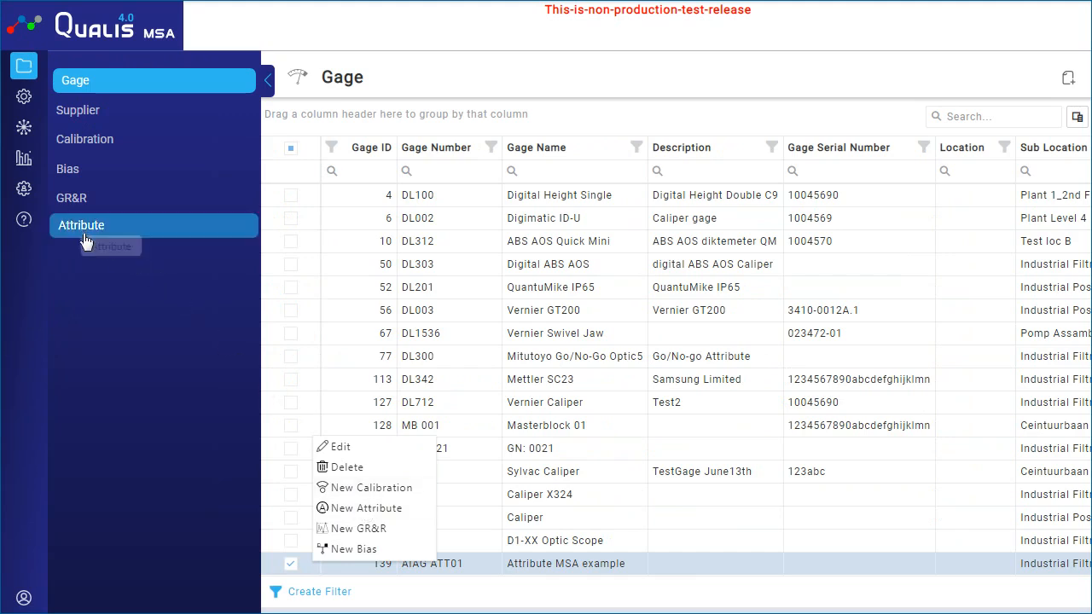
{"action": "left_click", "coordinate": [197, 231]}
{"action": "left_click", "coordinate": [1066, 78]}
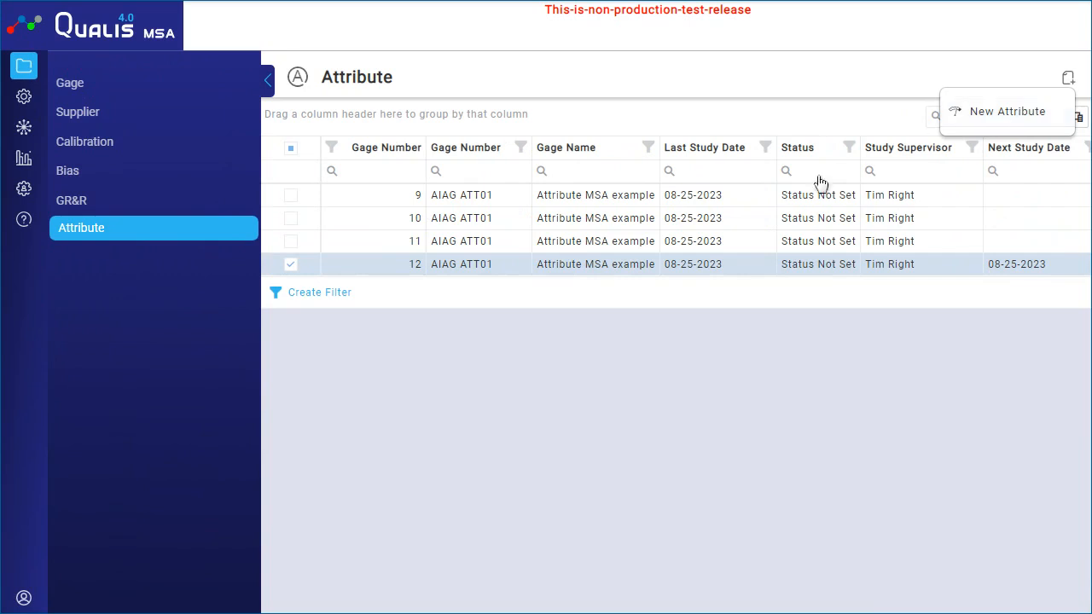
{"action": "right_click", "coordinate": [304, 263]}
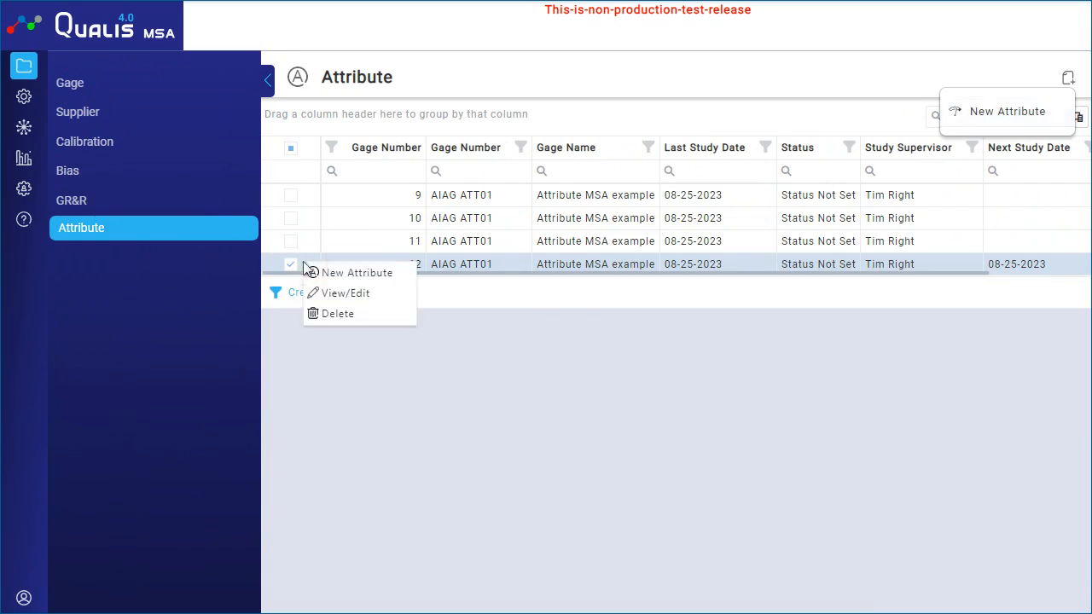
{"action": "left_click", "coordinate": [349, 279]}
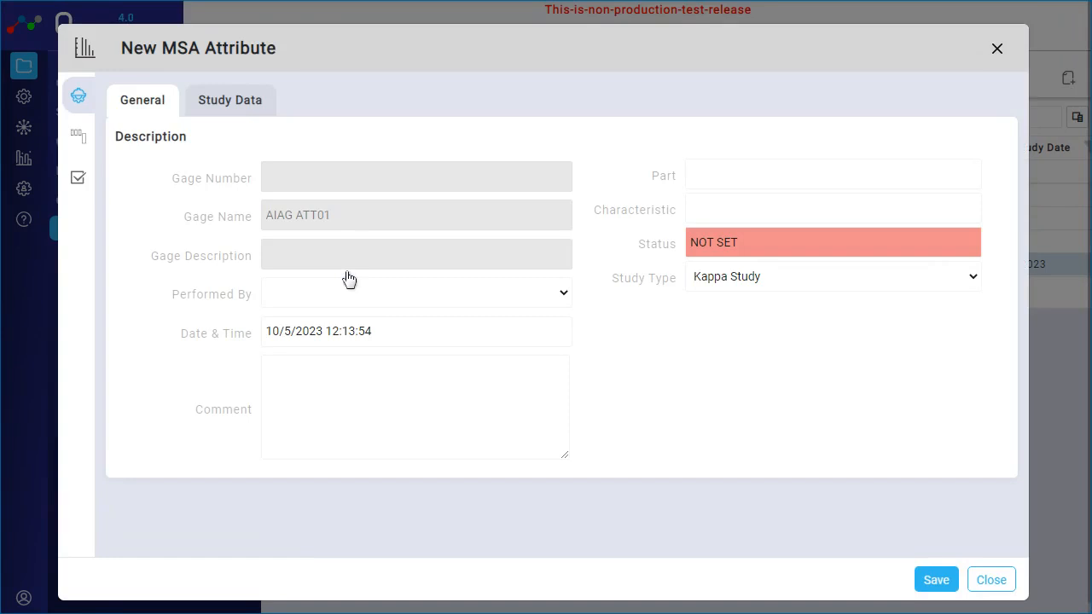
Step: Choose the first listed person as performer, AIAG Example as the part and test as the characteristic
{"action": "left_click", "coordinate": [558, 295]}
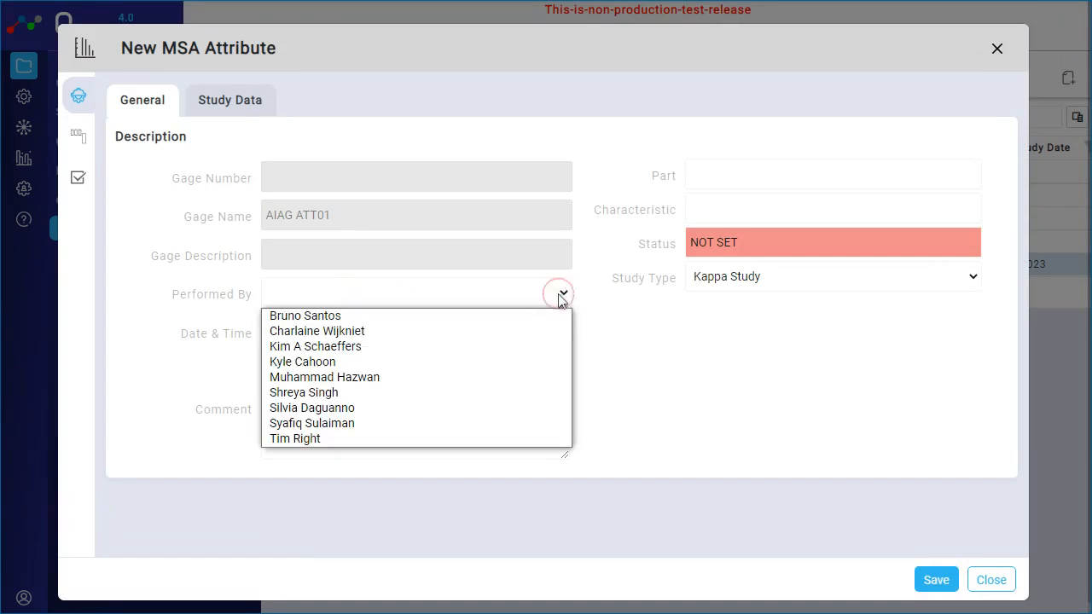
{"action": "left_click", "coordinate": [390, 316]}
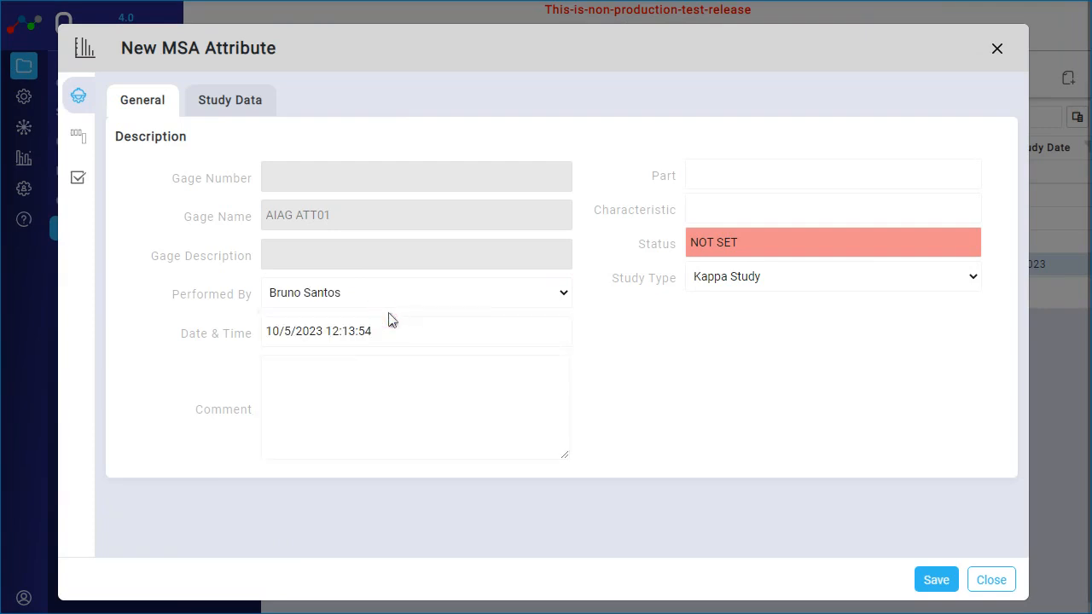
{"action": "left_click", "coordinate": [734, 173]}
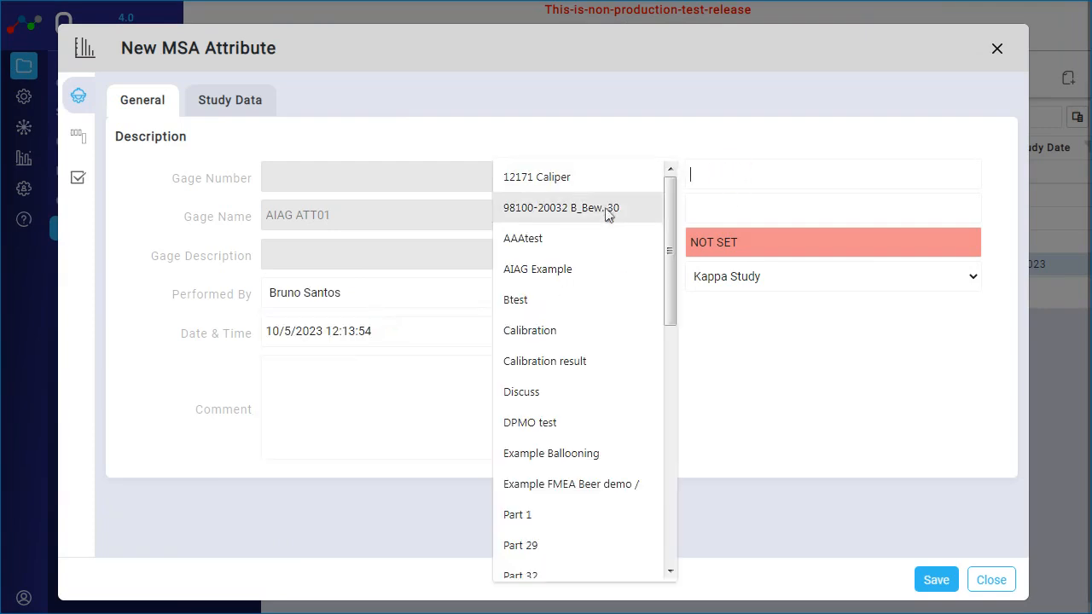
{"action": "left_click", "coordinate": [568, 274]}
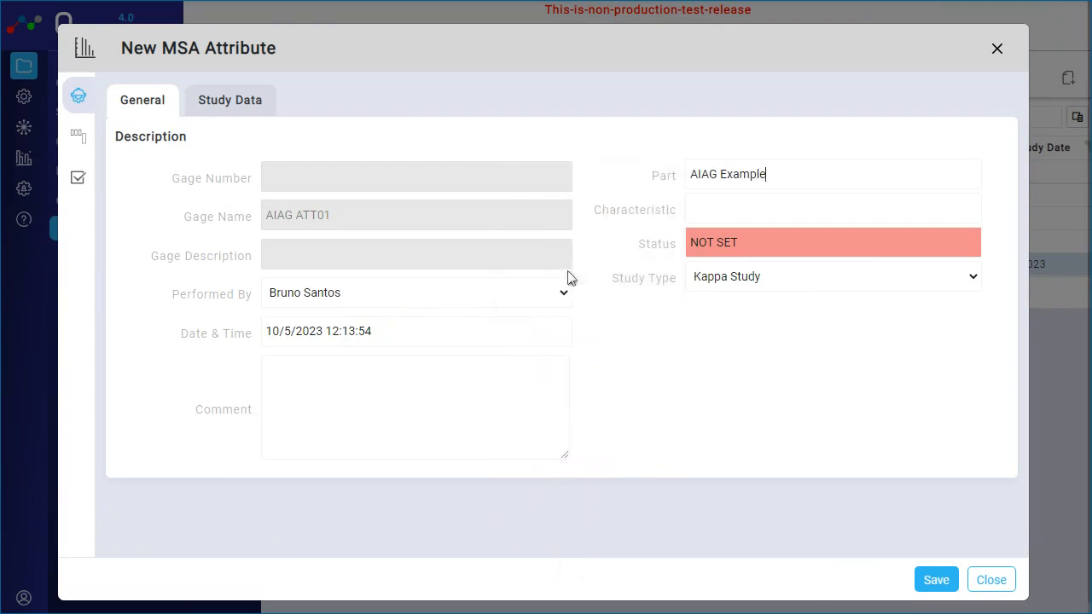
{"action": "left_click", "coordinate": [772, 210]}
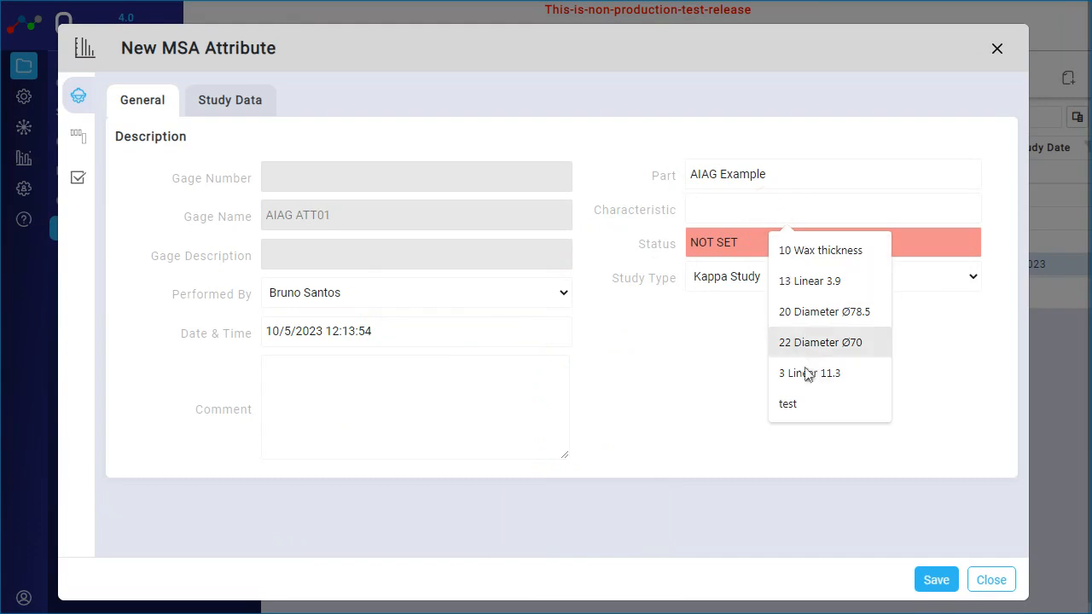
{"action": "left_click", "coordinate": [805, 402]}
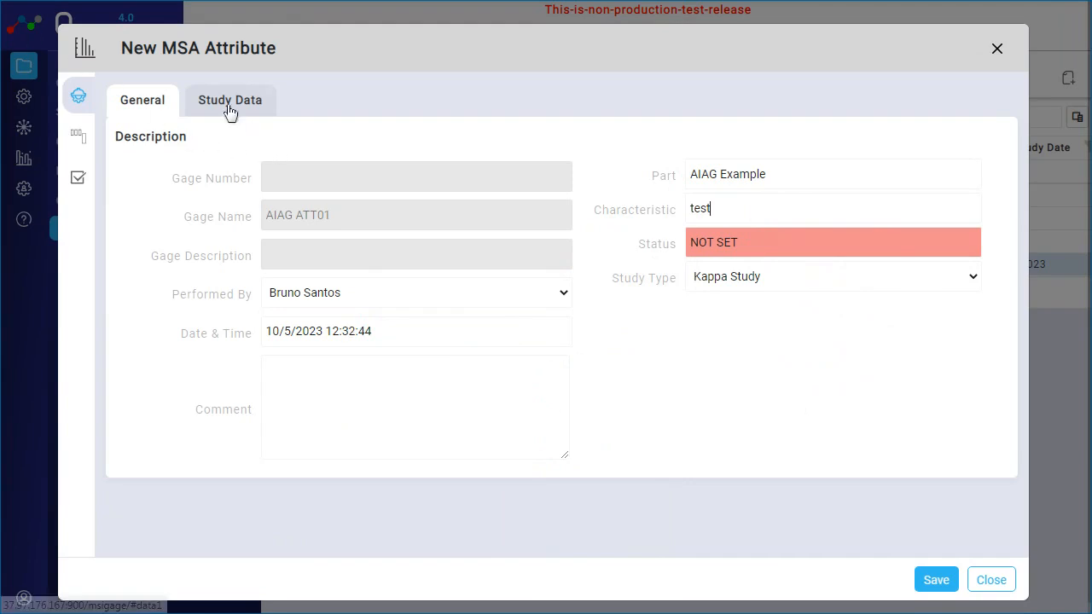
Step: Enter the names of appraisers A, B and C in the study data
{"action": "left_click", "coordinate": [230, 109]}
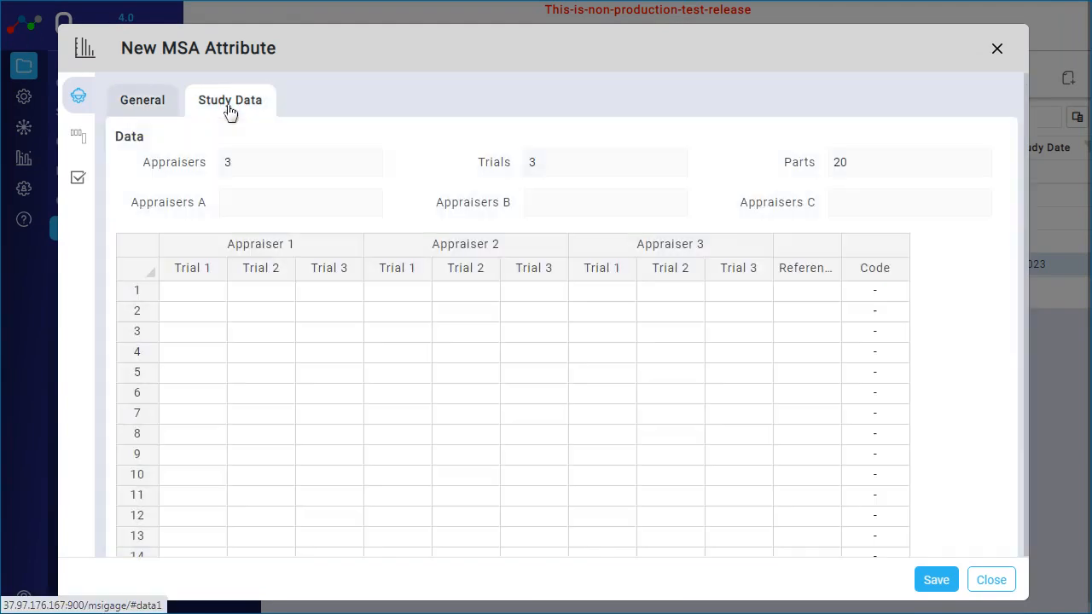
{"action": "left_click", "coordinate": [246, 206]}
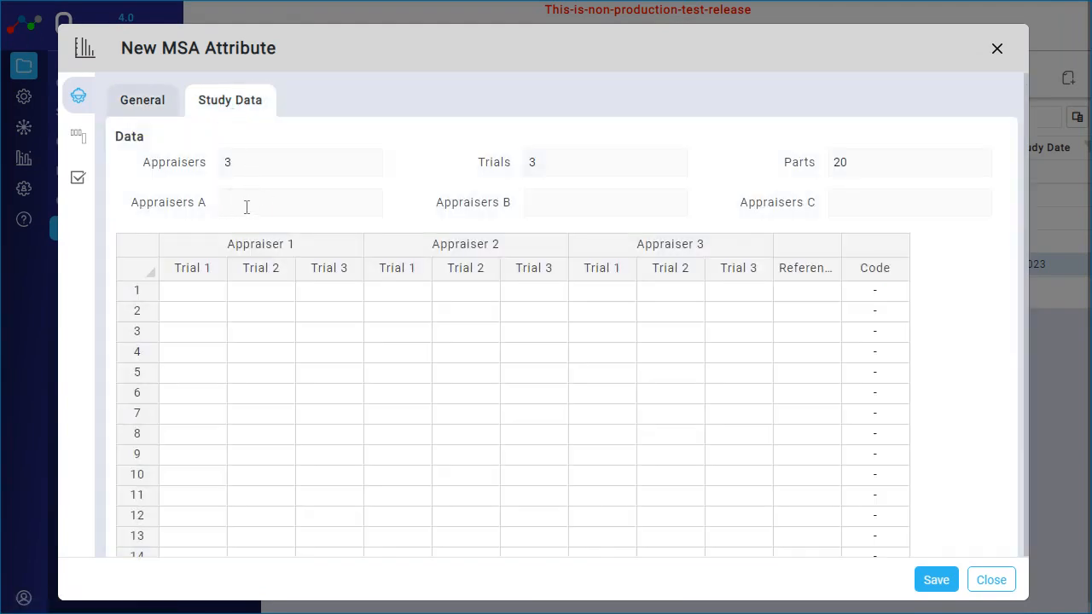
{"action": "type", "text": "Jim"}
{"action": "left_click", "coordinate": [541, 207]}
{"action": "type", "text": "John"}
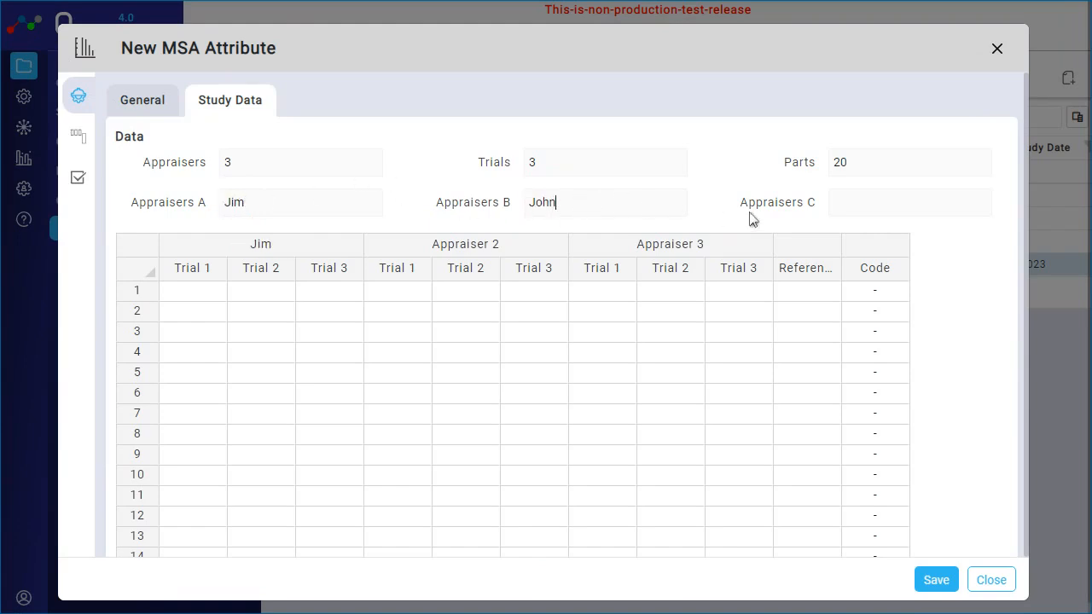
{"action": "left_click", "coordinate": [849, 202]}
{"action": "type", "text": "Ben"}
Step: Set the study's number of parts to 50
{"action": "left_click", "coordinate": [875, 169]}
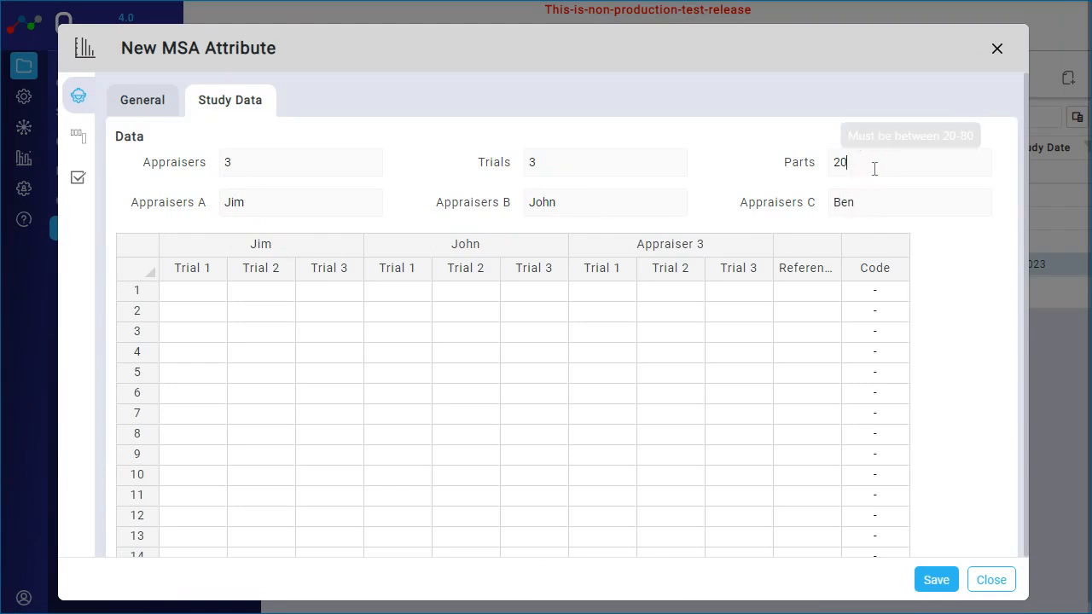
{"action": "key", "text": "BackSpace"}
{"action": "key", "text": "BackSpace"}
{"action": "type", "text": "50"}
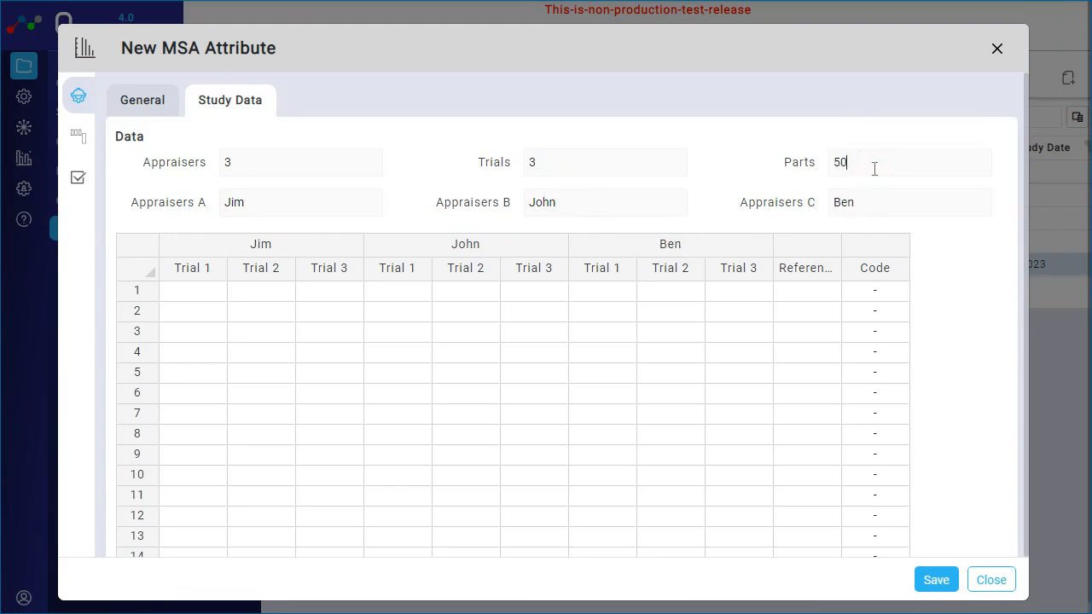
Step: Enter a reference value of 1 for parts 1, 2 and 3
{"action": "left_click", "coordinate": [812, 296]}
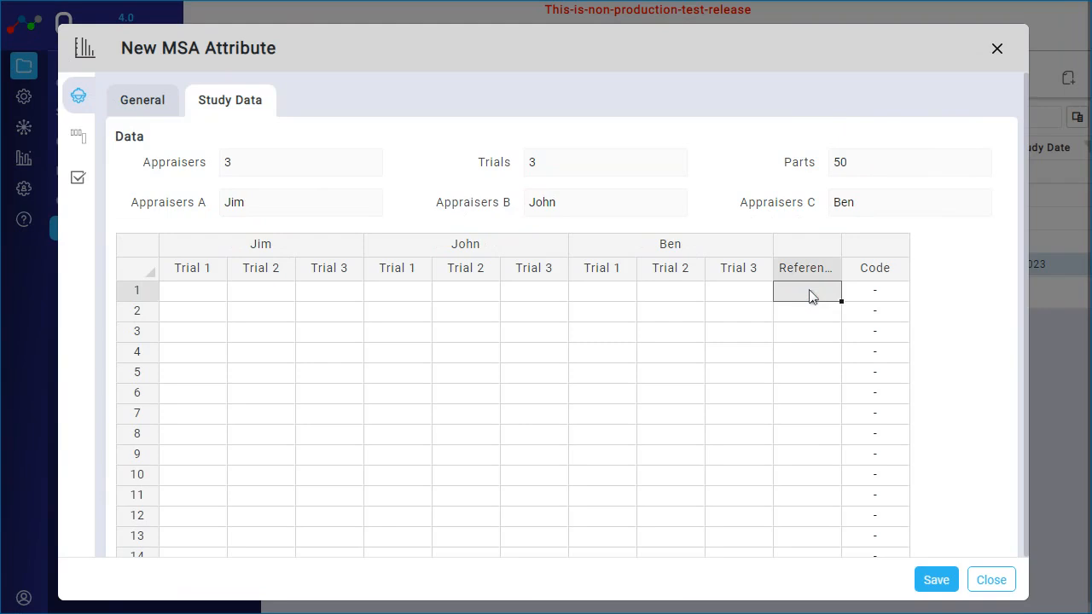
{"action": "double_click", "coordinate": [812, 296]}
{"action": "type", "text": "1"}
{"action": "left_click", "coordinate": [803, 318]}
{"action": "double_click", "coordinate": [805, 320]}
{"action": "type", "text": "1"}
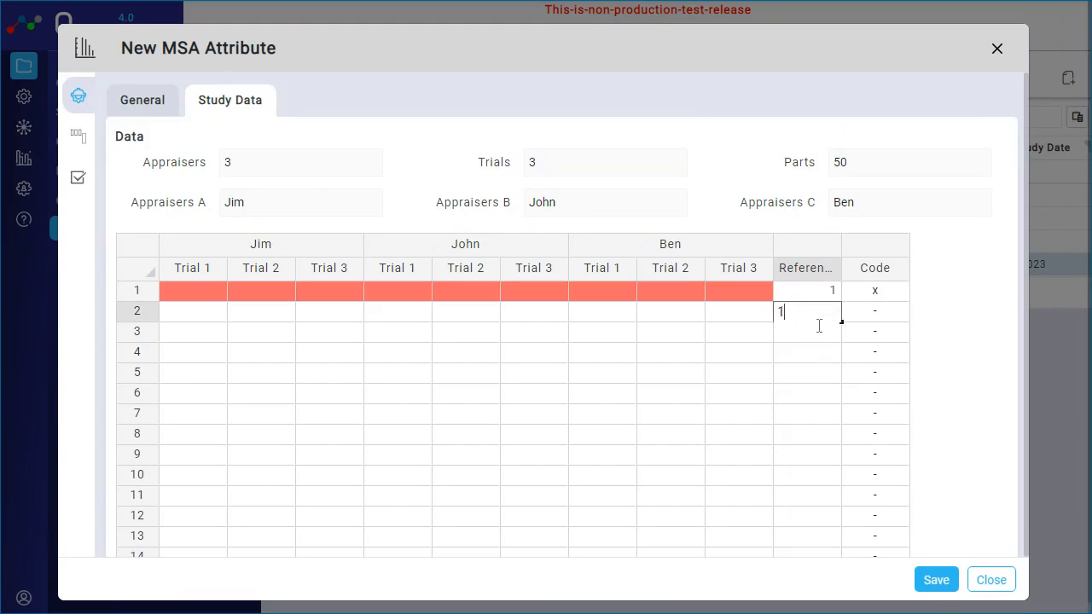
{"action": "left_click", "coordinate": [816, 334]}
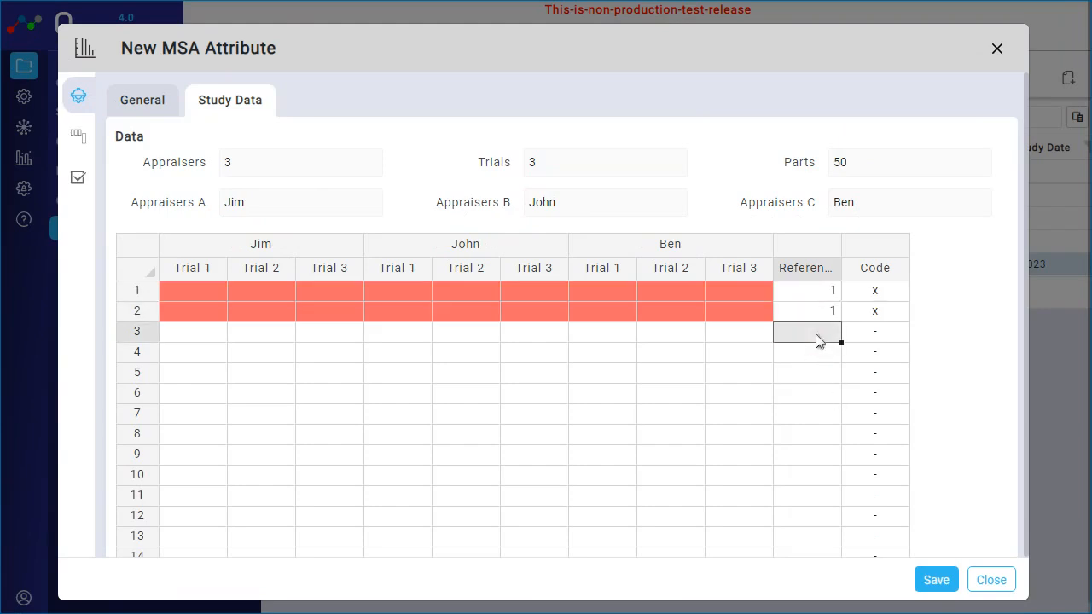
{"action": "double_click", "coordinate": [817, 340]}
{"action": "type", "text": "1"}
{"action": "key", "text": "Return"}
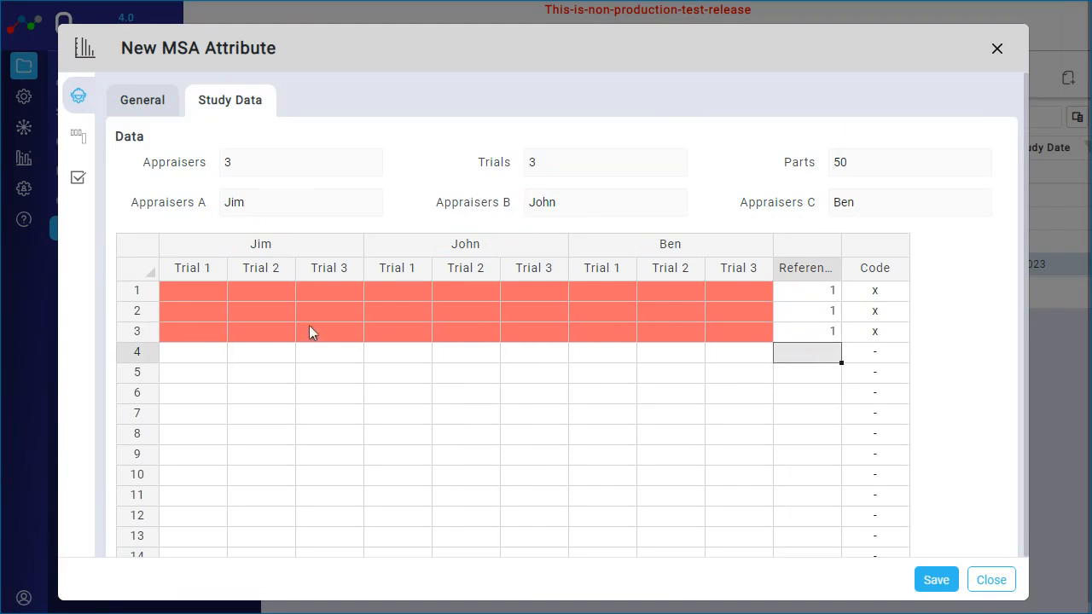
Step: Record a result of 1 for part 1 in all three trials of the first appraiser
{"action": "double_click", "coordinate": [207, 296]}
{"action": "type", "text": "1"}
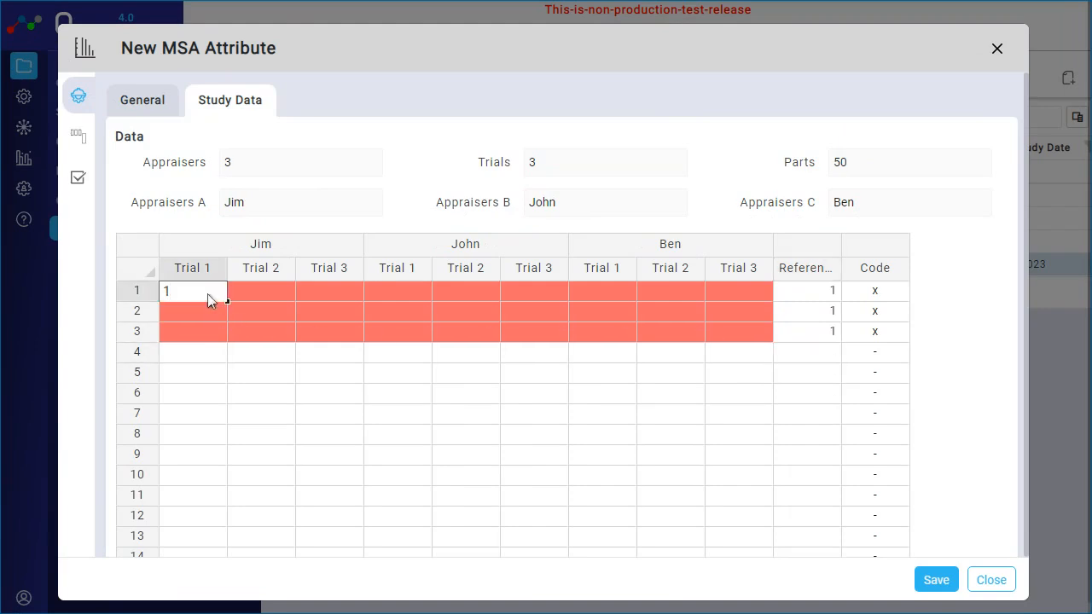
{"action": "key", "text": "Return"}
{"action": "double_click", "coordinate": [263, 291]}
{"action": "type", "text": "1"}
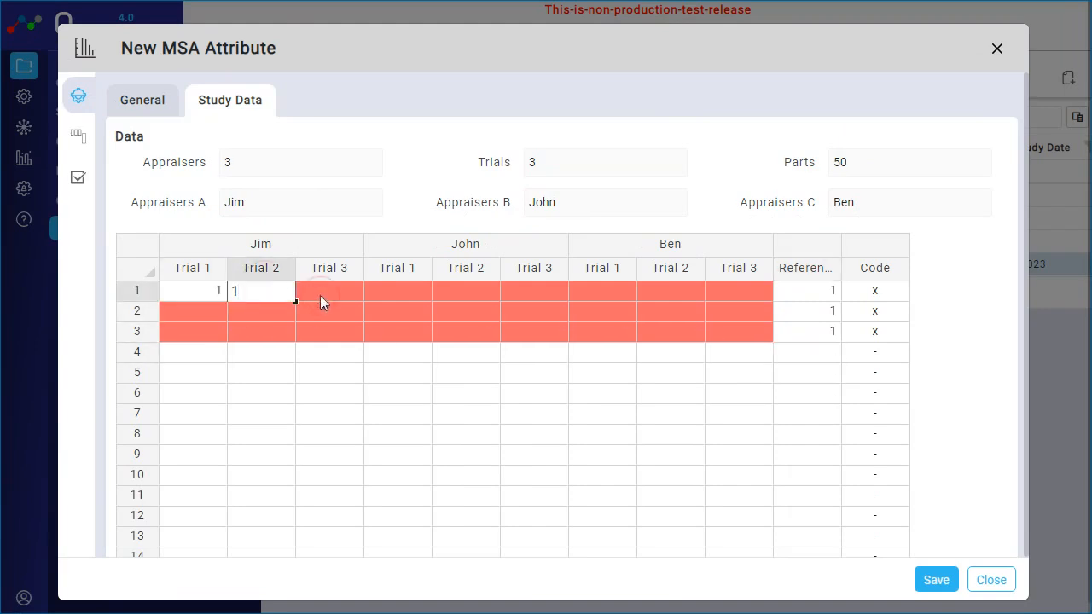
{"action": "double_click", "coordinate": [320, 295]}
{"action": "type", "text": "1"}
Step: Record a result of 1 for part 1 in all three trials of the second appraiser
{"action": "double_click", "coordinate": [406, 297]}
{"action": "type", "text": "1"}
{"action": "double_click", "coordinate": [457, 293]}
{"action": "type", "text": "1"}
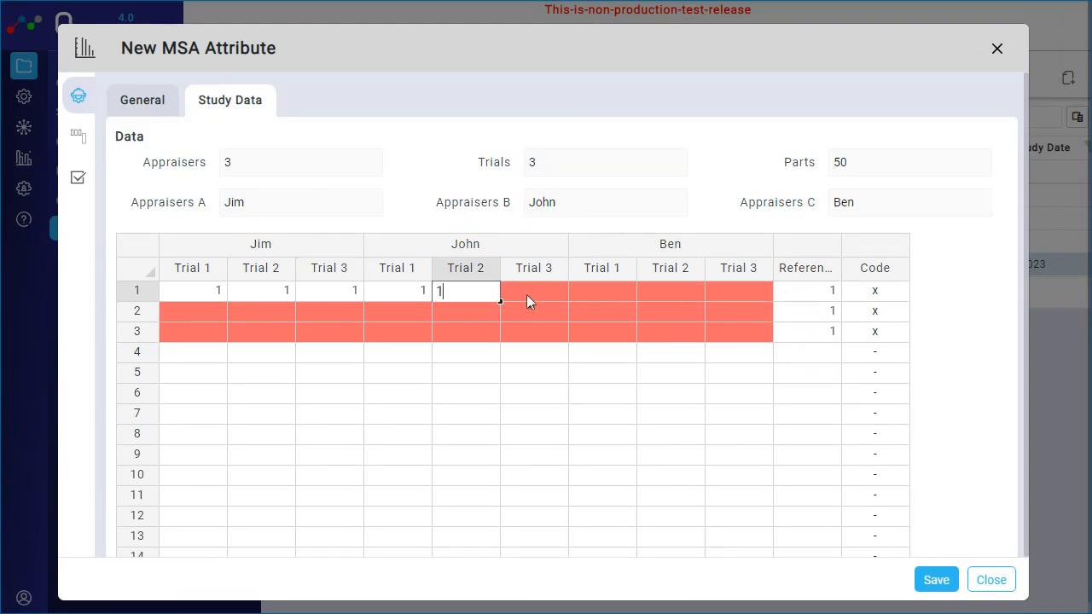
{"action": "double_click", "coordinate": [526, 295]}
{"action": "type", "text": "1"}
Step: Record a result of 1 for part 1 in all three trials of the third appraiser
{"action": "double_click", "coordinate": [616, 290]}
{"action": "type", "text": "1"}
{"action": "double_click", "coordinate": [656, 289]}
{"action": "type", "text": "1"}
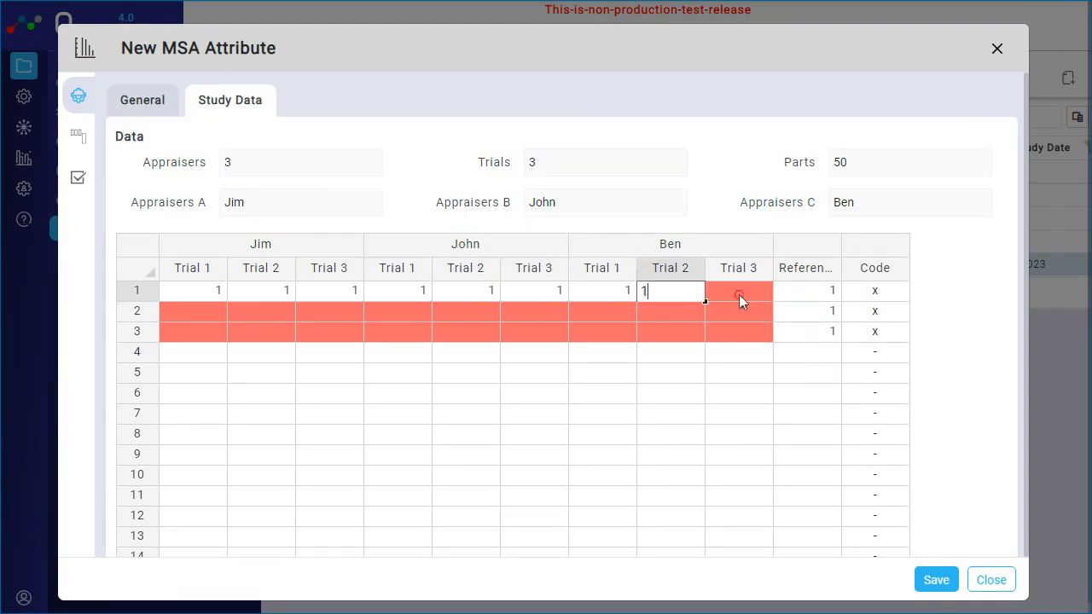
{"action": "double_click", "coordinate": [739, 295]}
{"action": "type", "text": "1"}
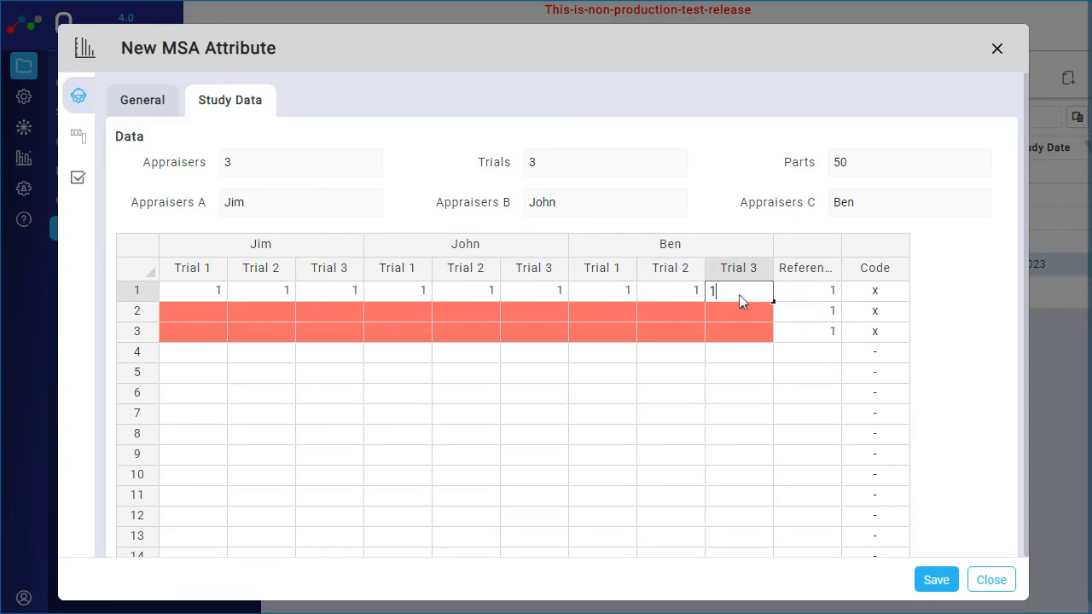
{"action": "left_click", "coordinate": [208, 312]}
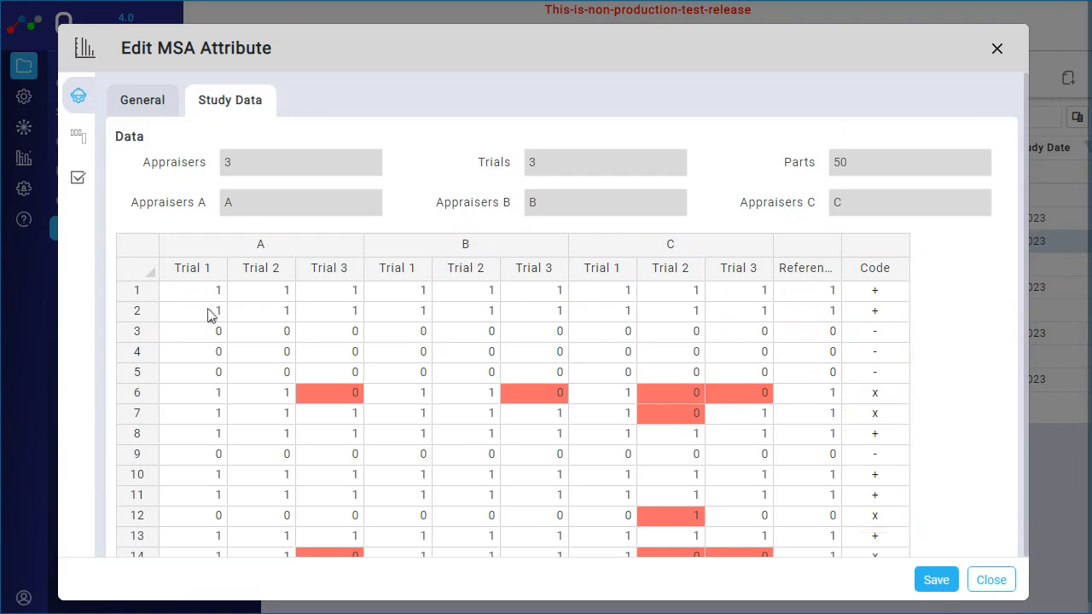
Step: Review the A*B, B*C, A*C and A*Ref crosstabulations and the Appraiser Cross Tabulation Results of the completed study
{"action": "left_click", "coordinate": [82, 135]}
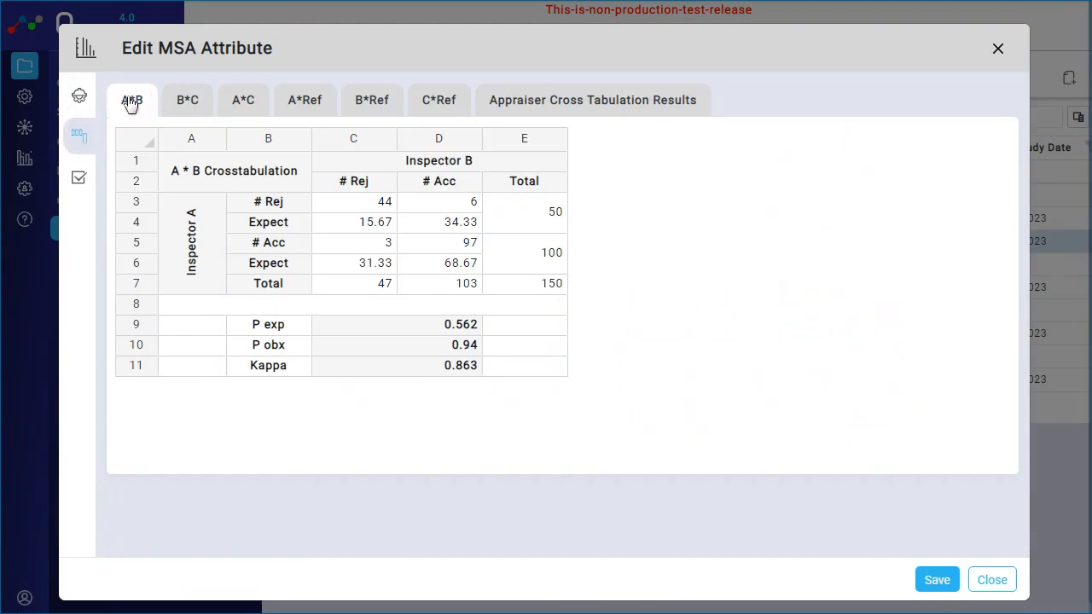
{"action": "left_click", "coordinate": [187, 100]}
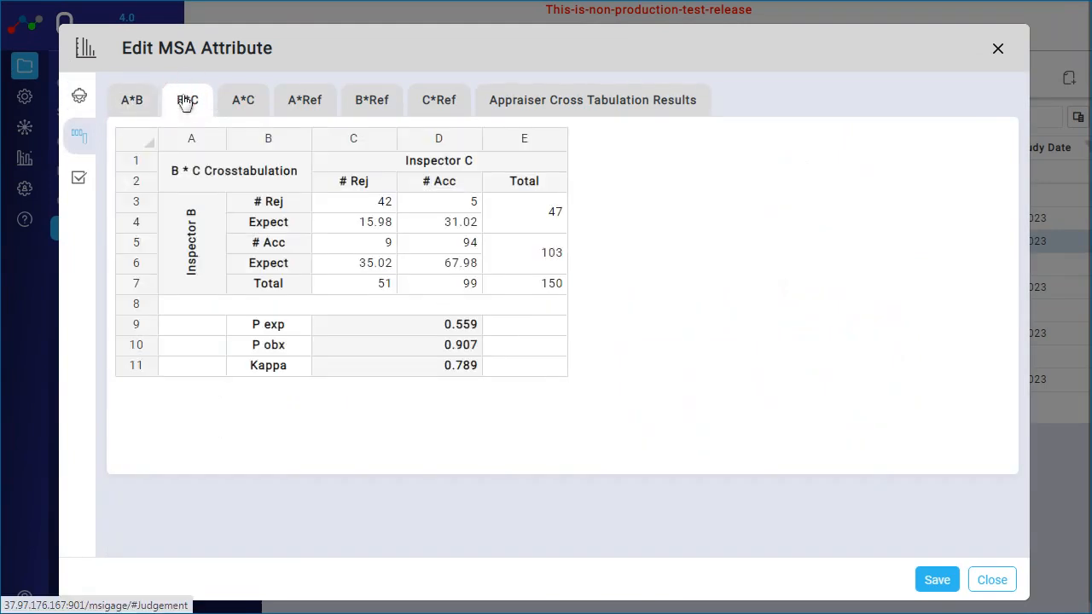
{"action": "left_click", "coordinate": [241, 100]}
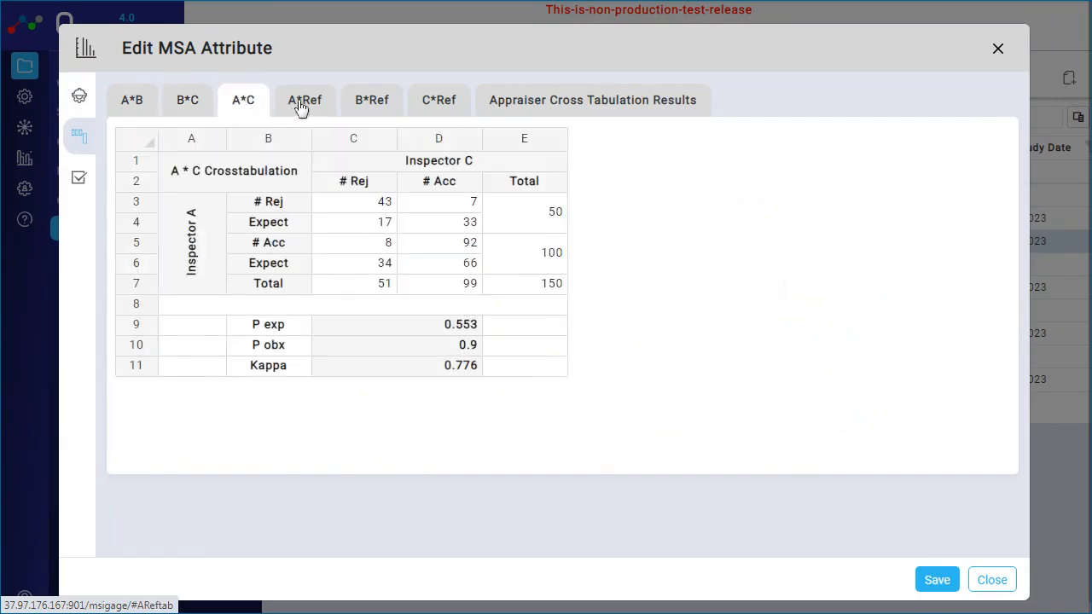
{"action": "left_click", "coordinate": [301, 103]}
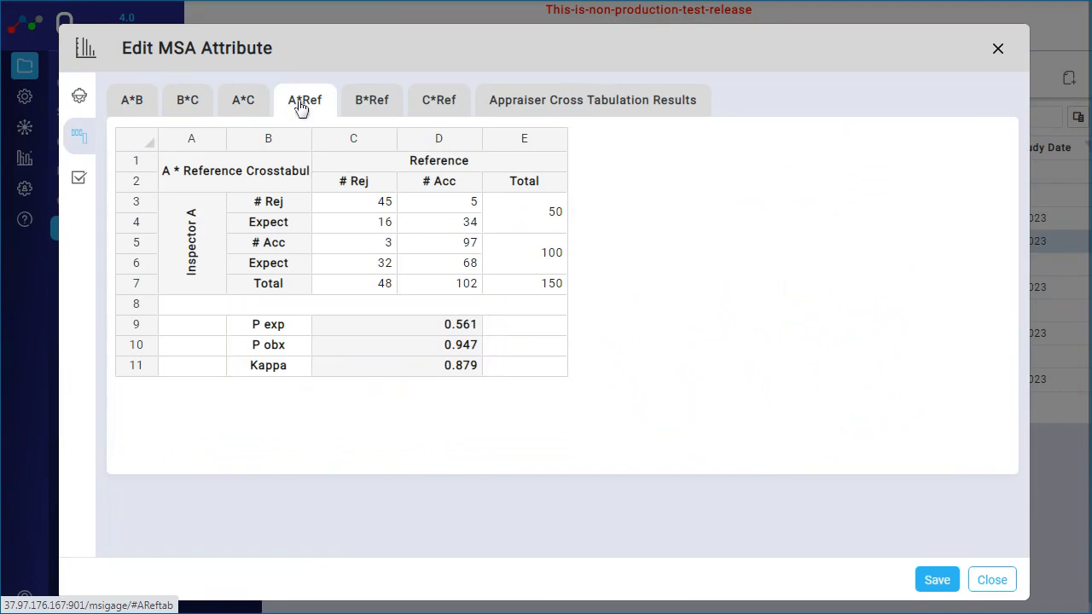
{"action": "left_click", "coordinate": [589, 103]}
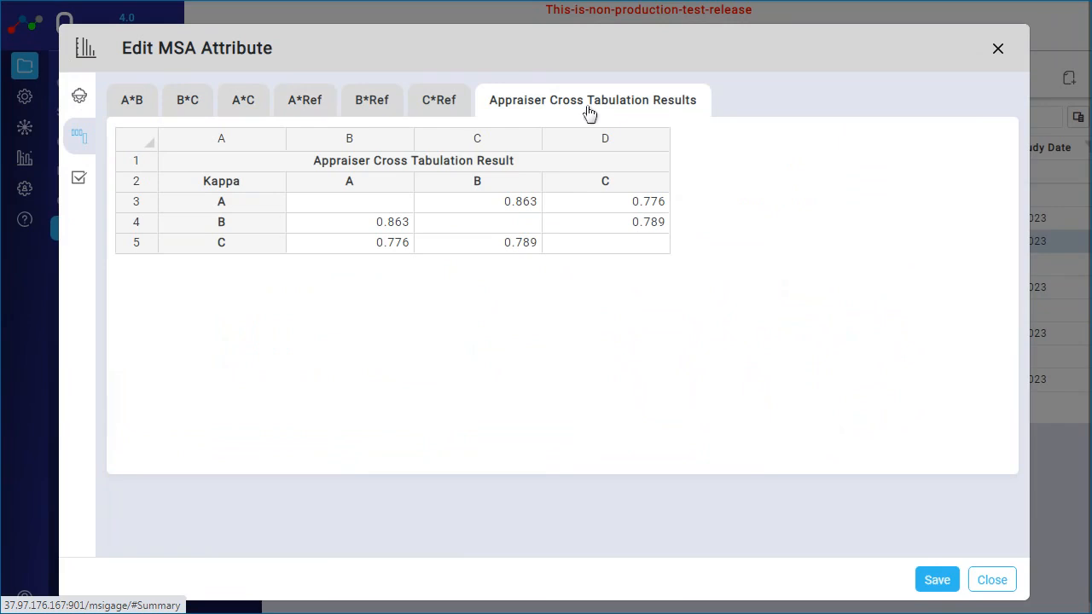
Step: View the study's Appraiser Interaction scores and the Appraiser Agreement Results
{"action": "left_click", "coordinate": [80, 181]}
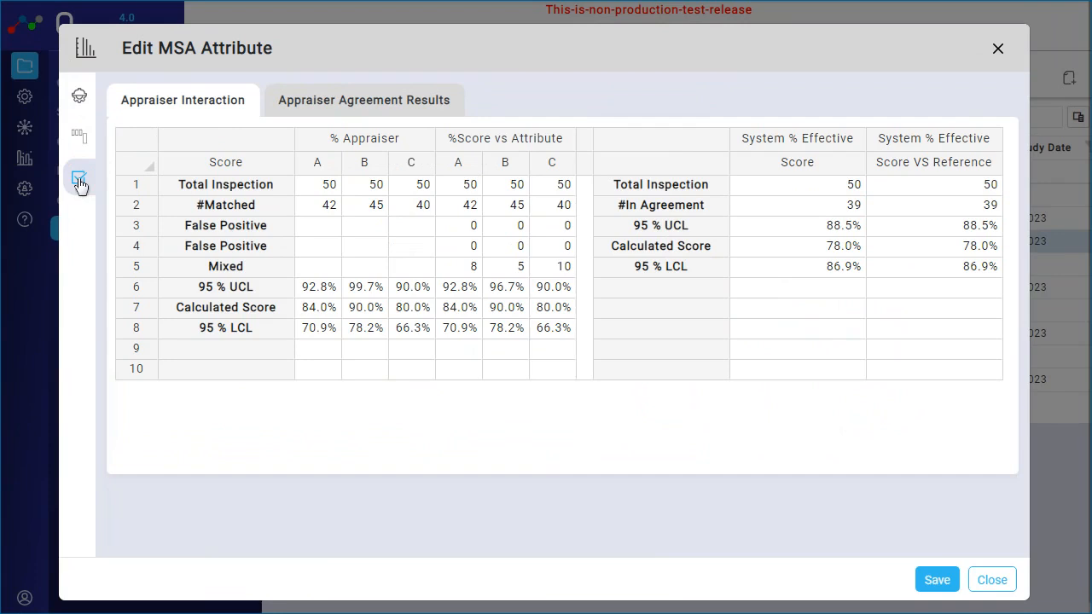
{"action": "left_click", "coordinate": [373, 105]}
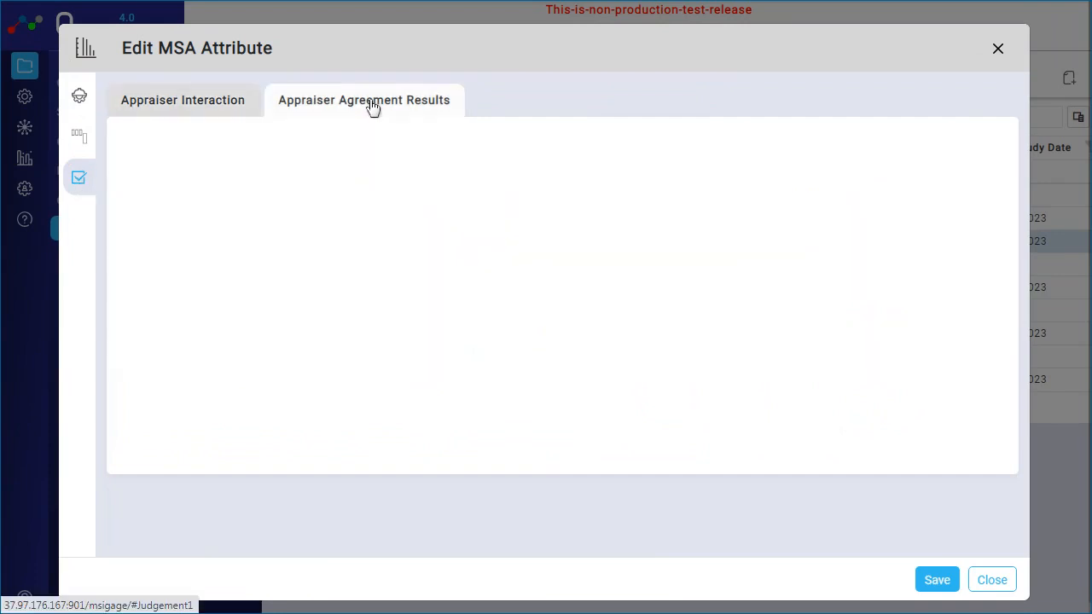